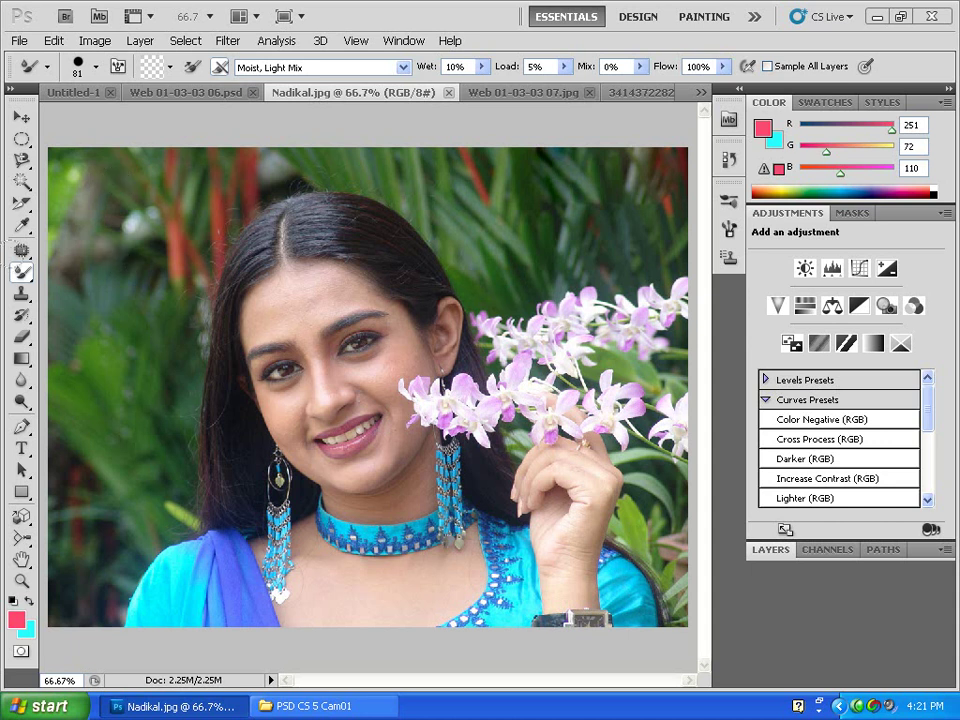
Switch to the Mixer Brush Tool and show its Load Brush/Clean Brush options
right_click(27, 276)
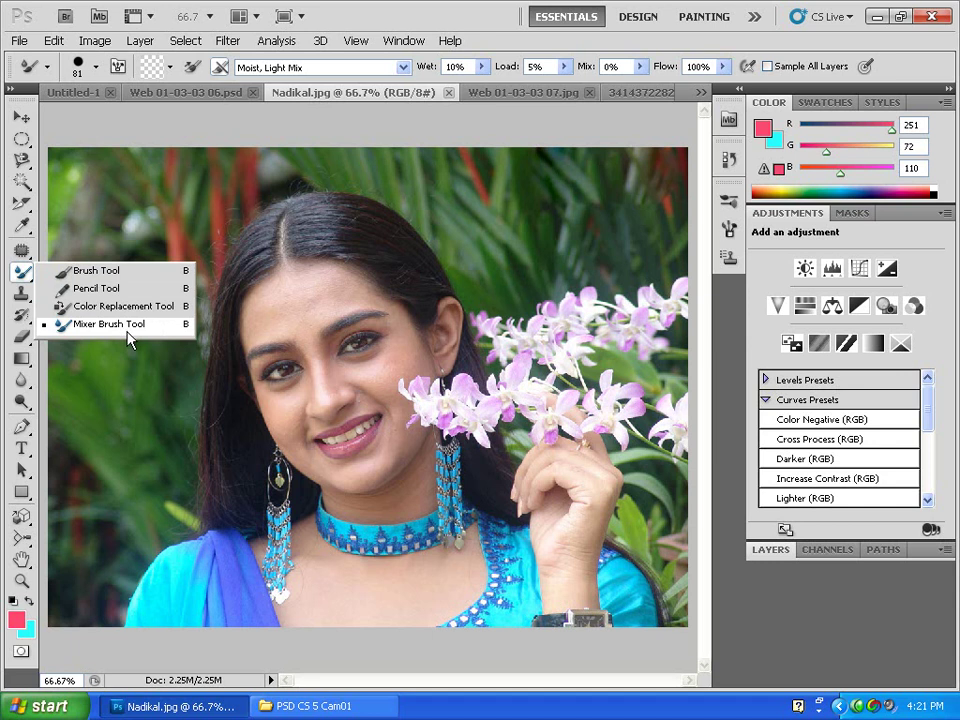
click(128, 331)
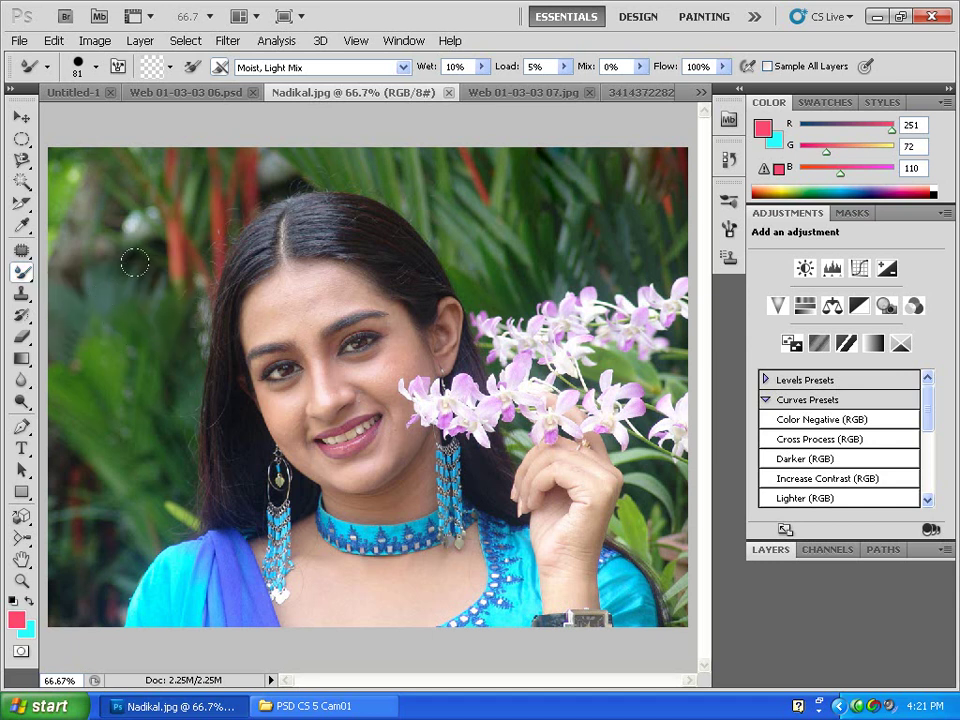
click(170, 67)
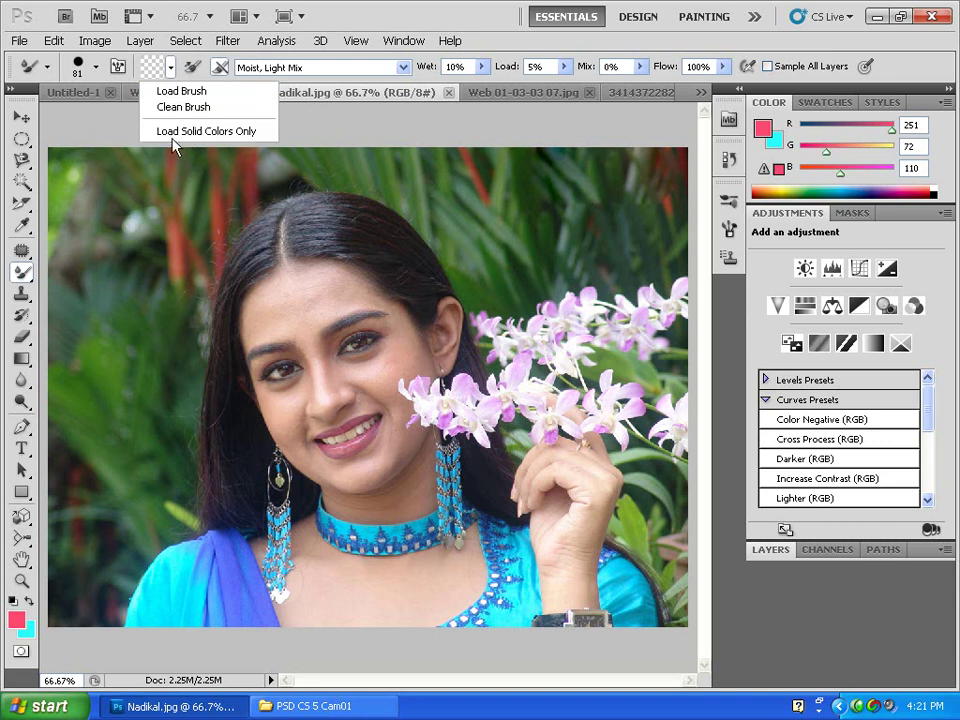
Smear the foliage to the left and top-left of the hair with the Mixer Brush
click(119, 185)
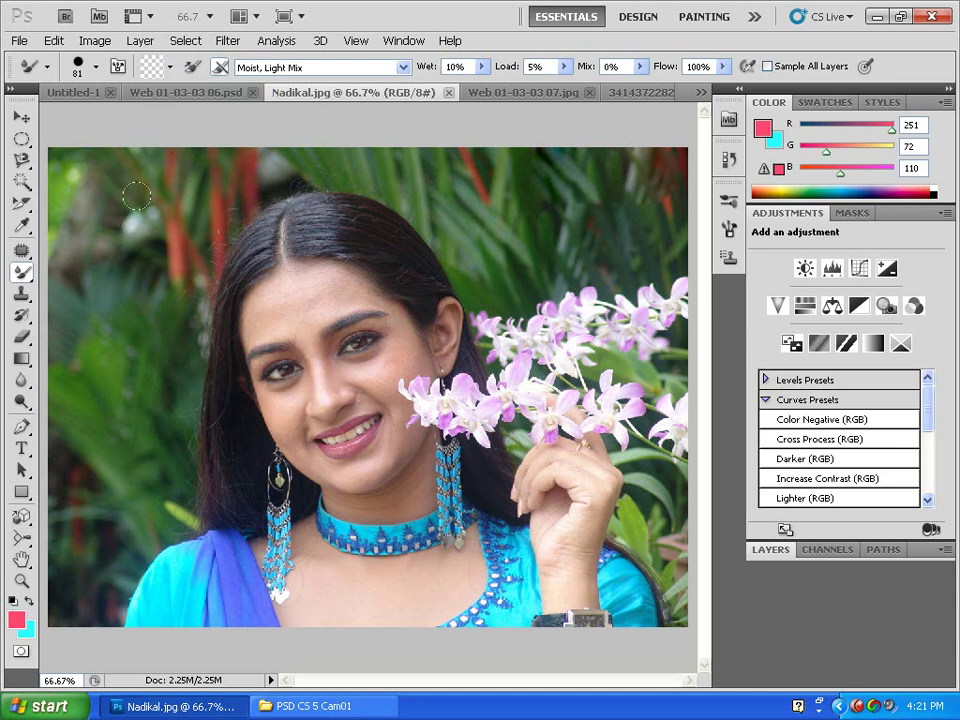
drag(137, 196, 129, 246)
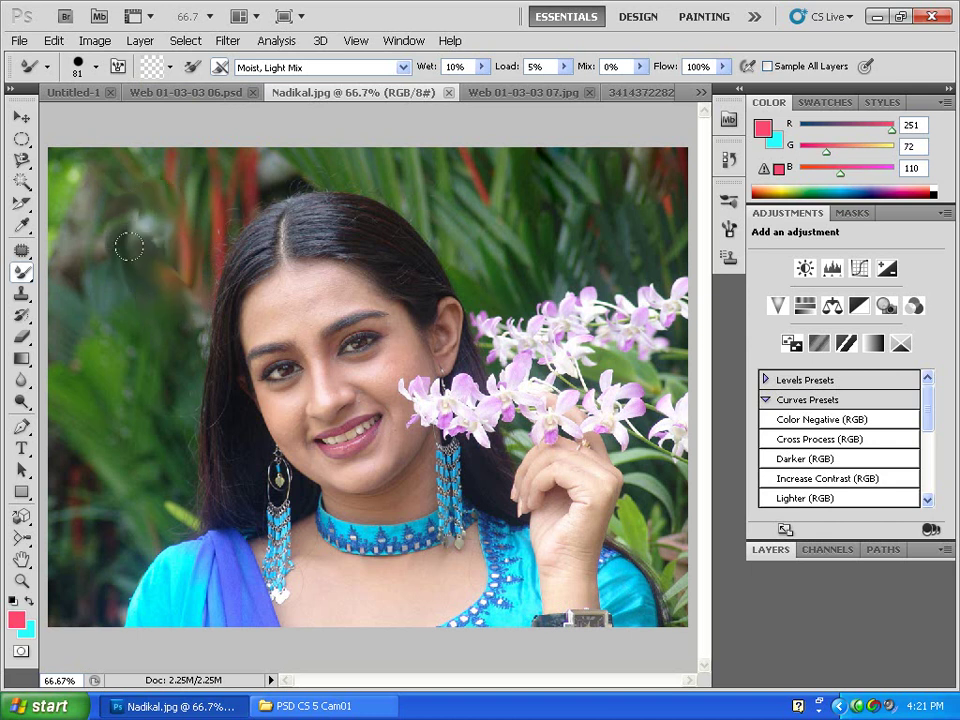
mouse_move(136, 212)
mouse_down()
mouse_move(111, 204)
mouse_move(177, 185)
mouse_up()
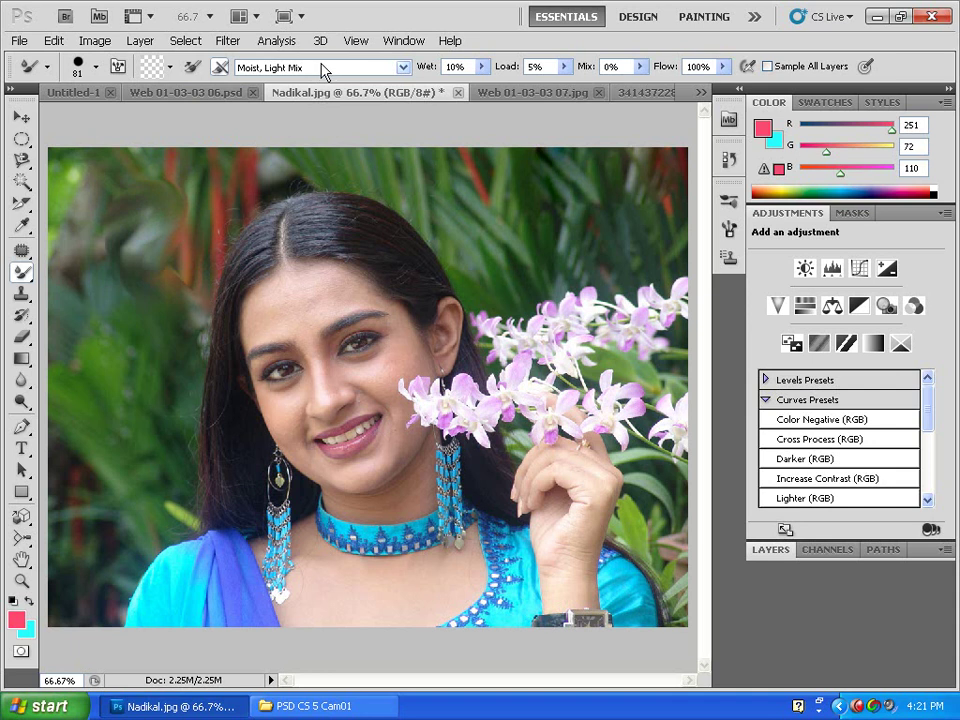
Switch to the Custom preset, smear across the top of the hair, then revert with F12
click(322, 71)
click(279, 86)
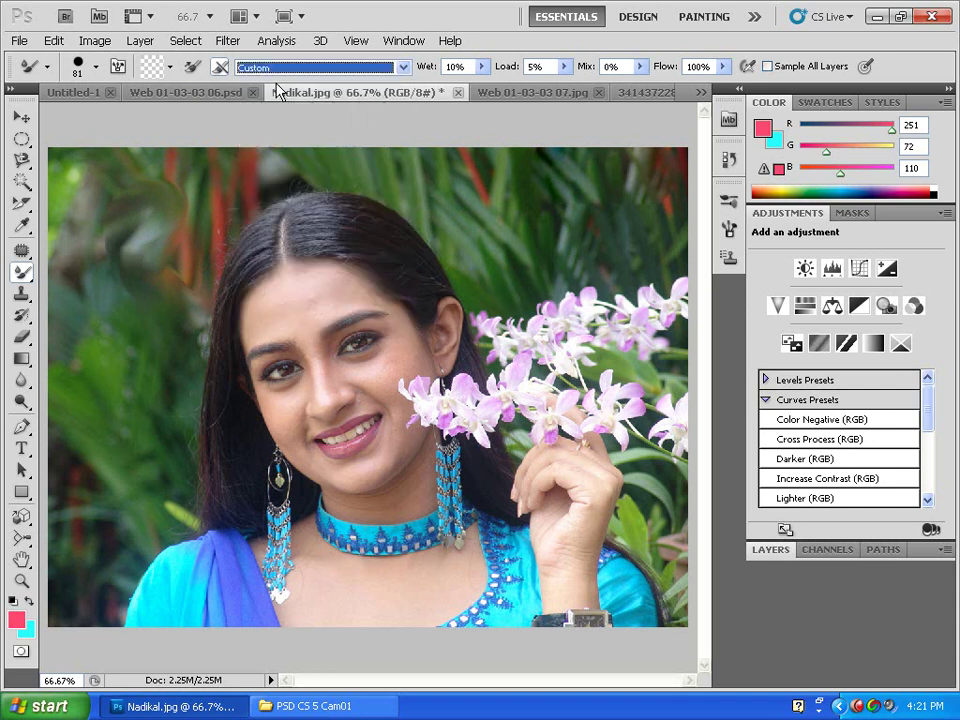
mouse_move(200, 185)
mouse_down()
mouse_move(374, 253)
mouse_move(324, 210)
mouse_up()
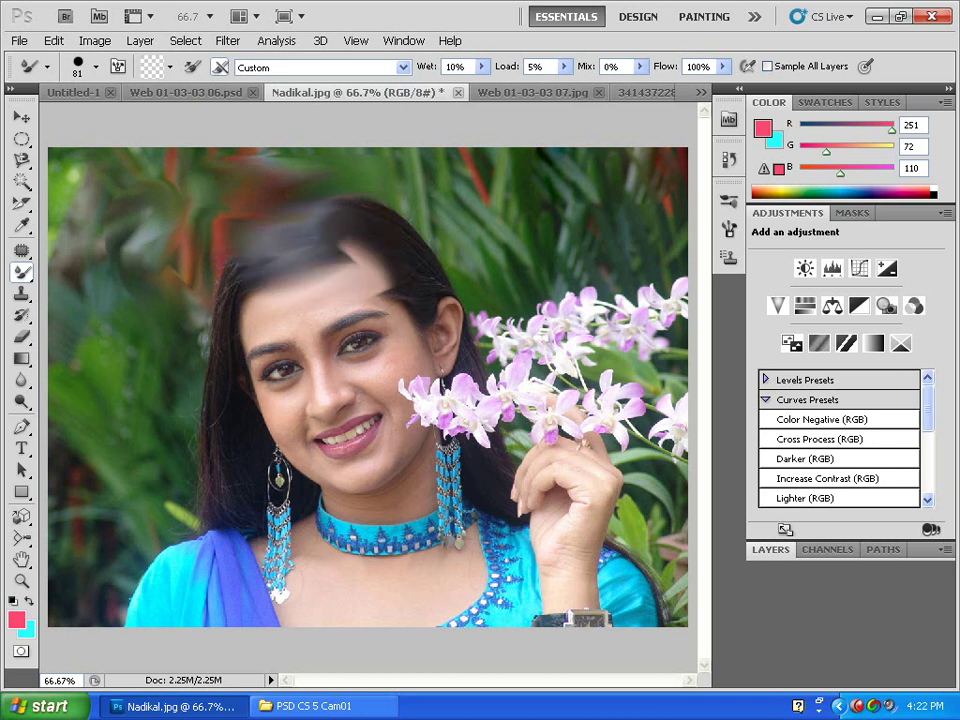
key(F12)
Try the Dry preset with a dab on the flowers, then switch to Dry, Light Load
click(332, 68)
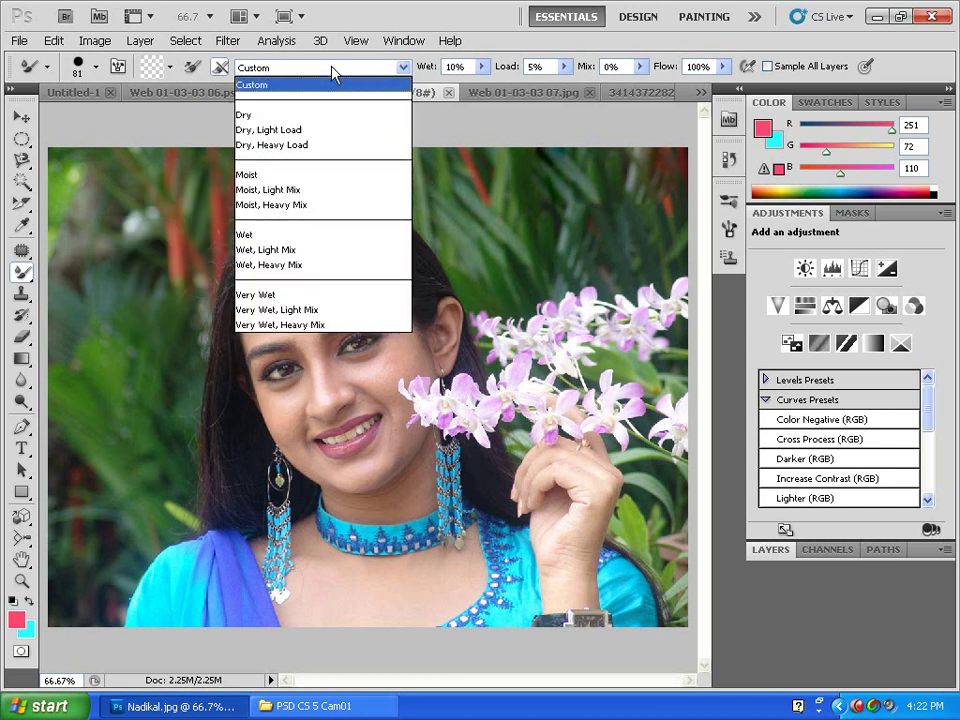
click(268, 116)
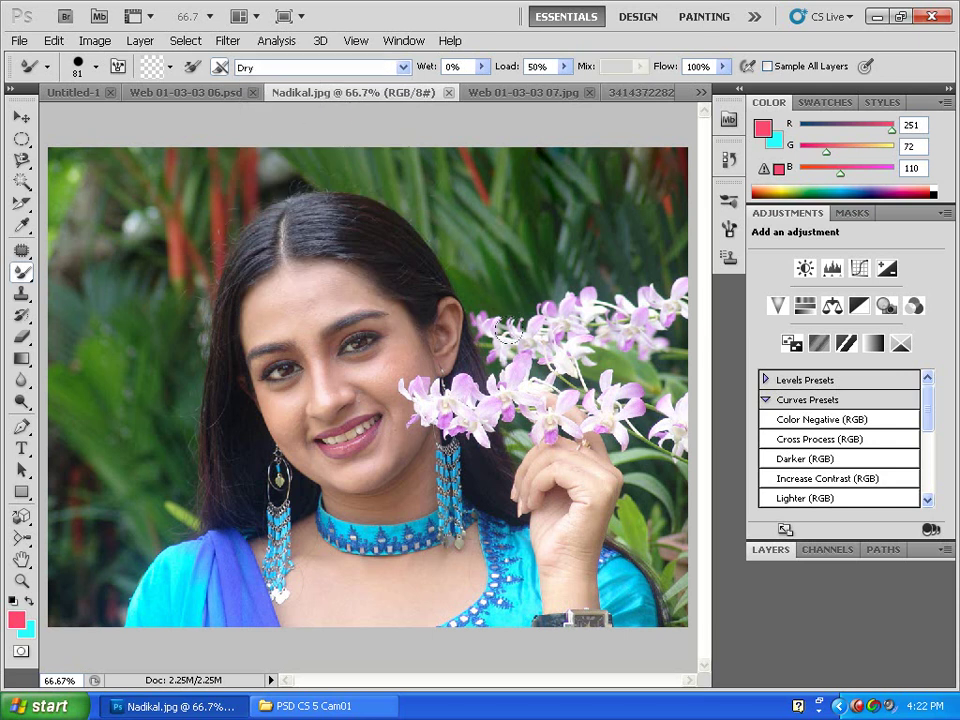
click(565, 302)
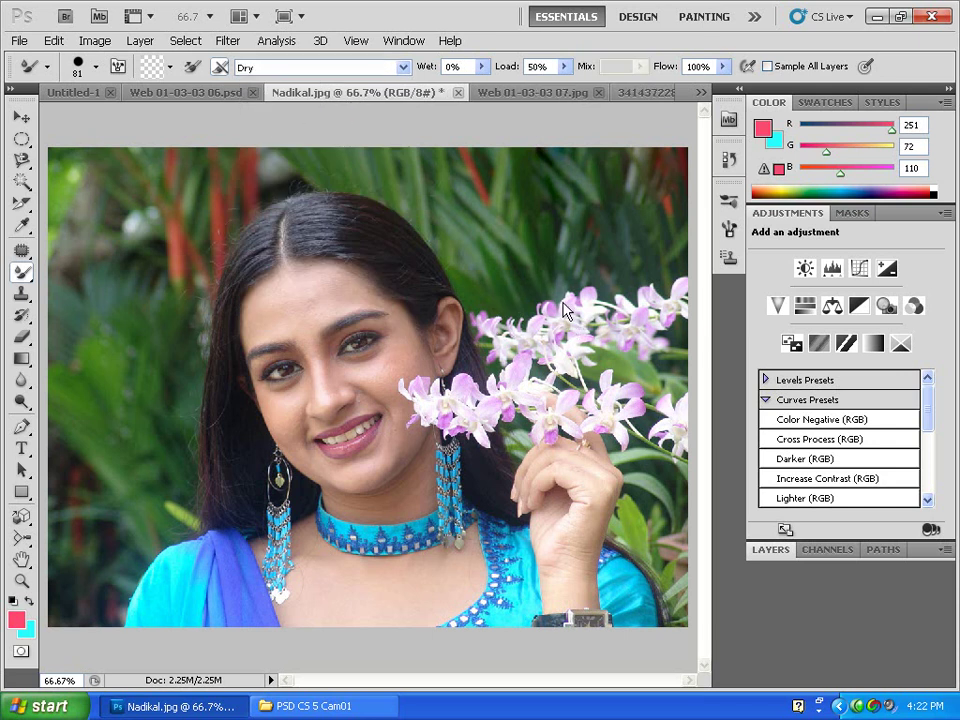
click(403, 67)
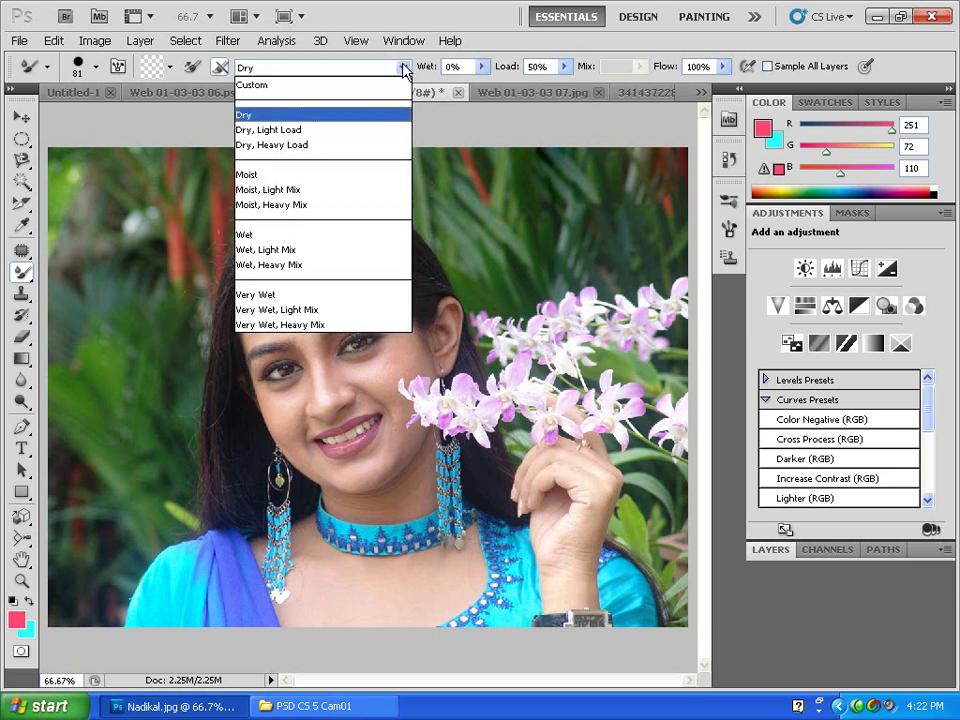
click(302, 130)
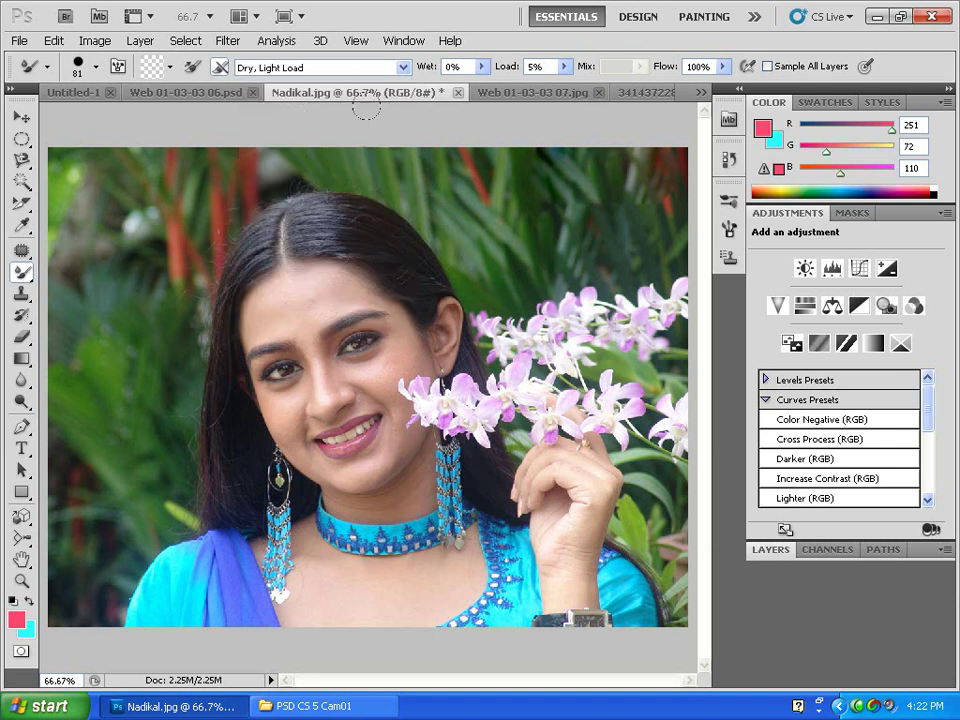
Smear the upper-right orchids pink with the Moist preset, then select Moist, Light Mix
click(403, 67)
click(284, 175)
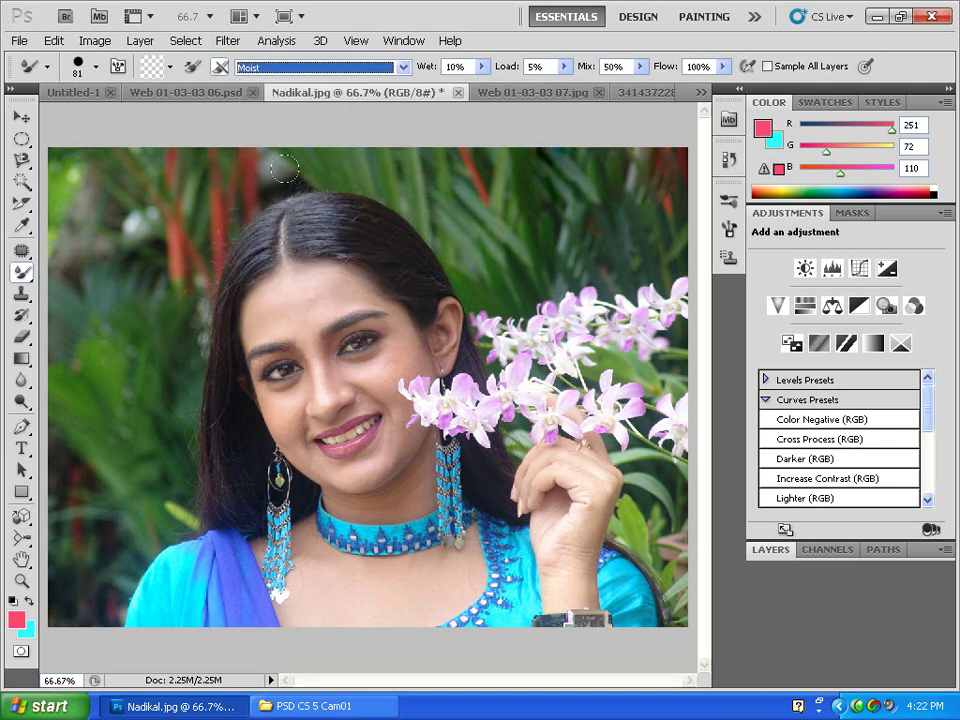
mouse_move(557, 306)
mouse_down()
mouse_move(583, 295)
mouse_move(613, 332)
mouse_move(630, 320)
mouse_up()
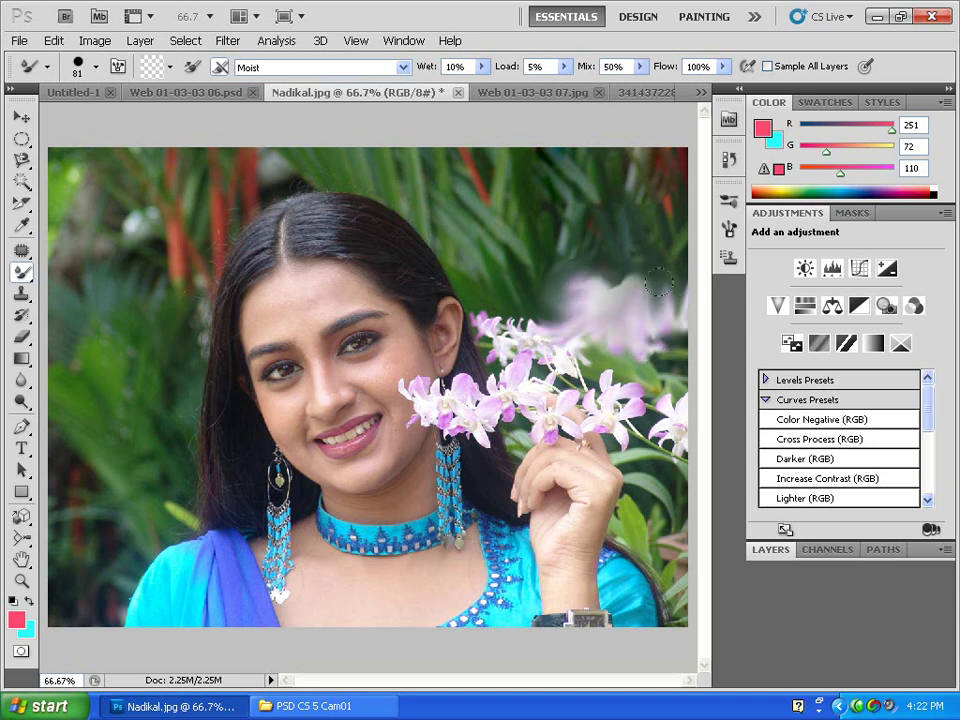
click(403, 67)
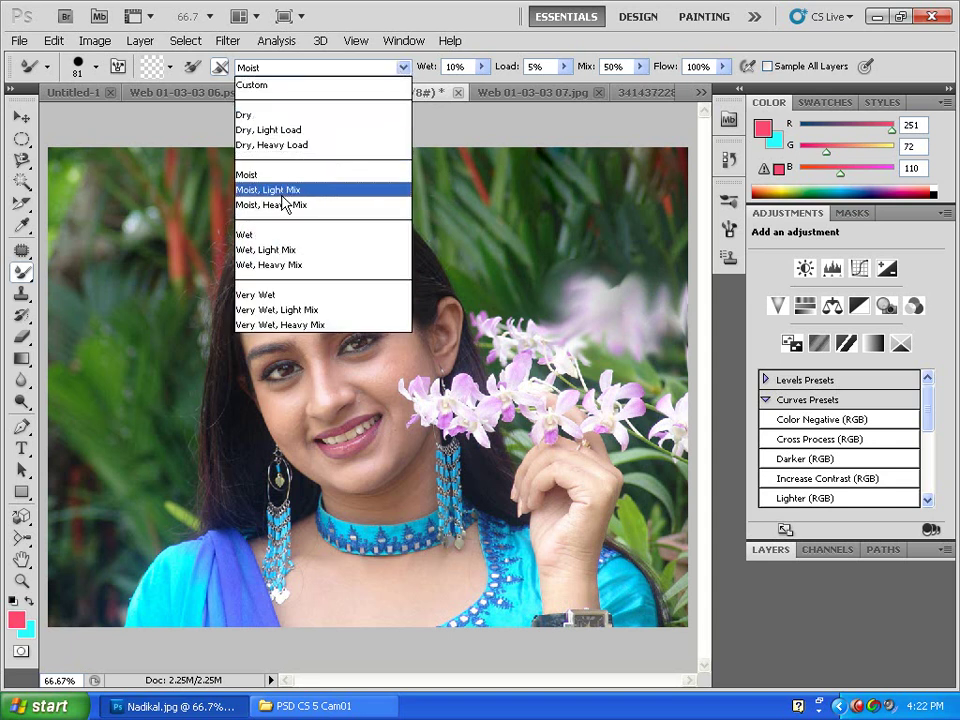
click(285, 190)
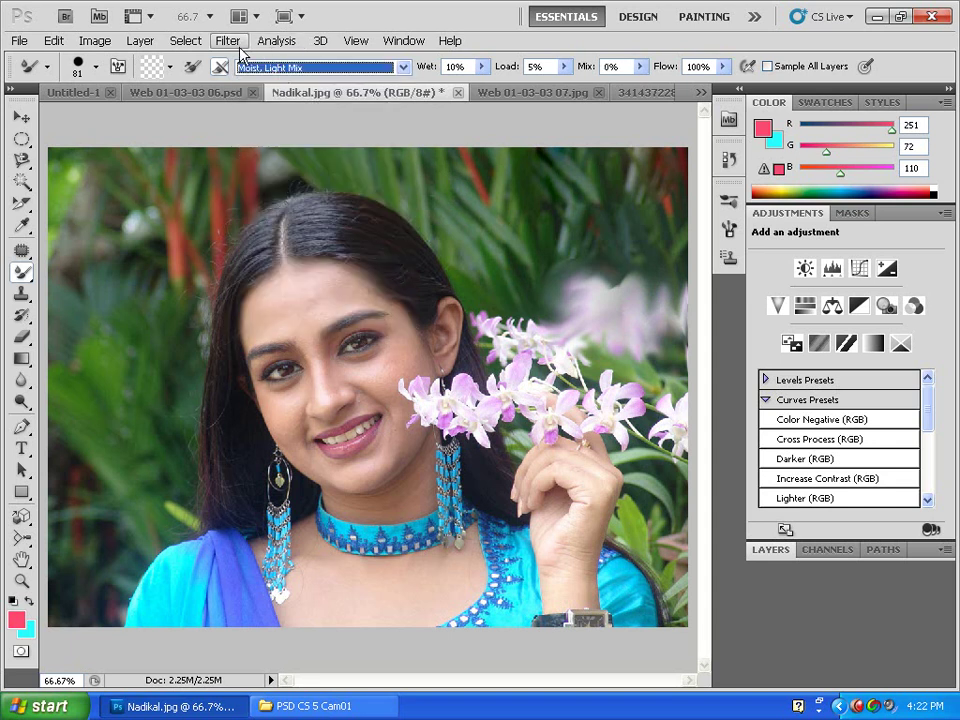
Swirl the left foliage and right-hand orchids with Liquify's Forward Warp and apply it
click(229, 41)
click(262, 147)
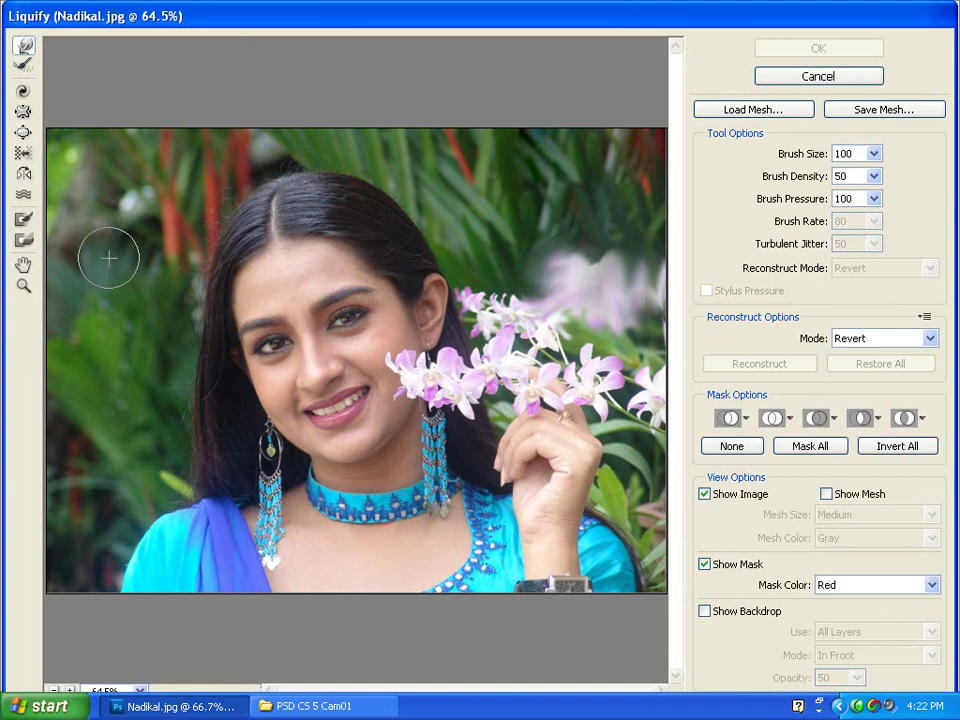
drag(147, 266, 154, 369)
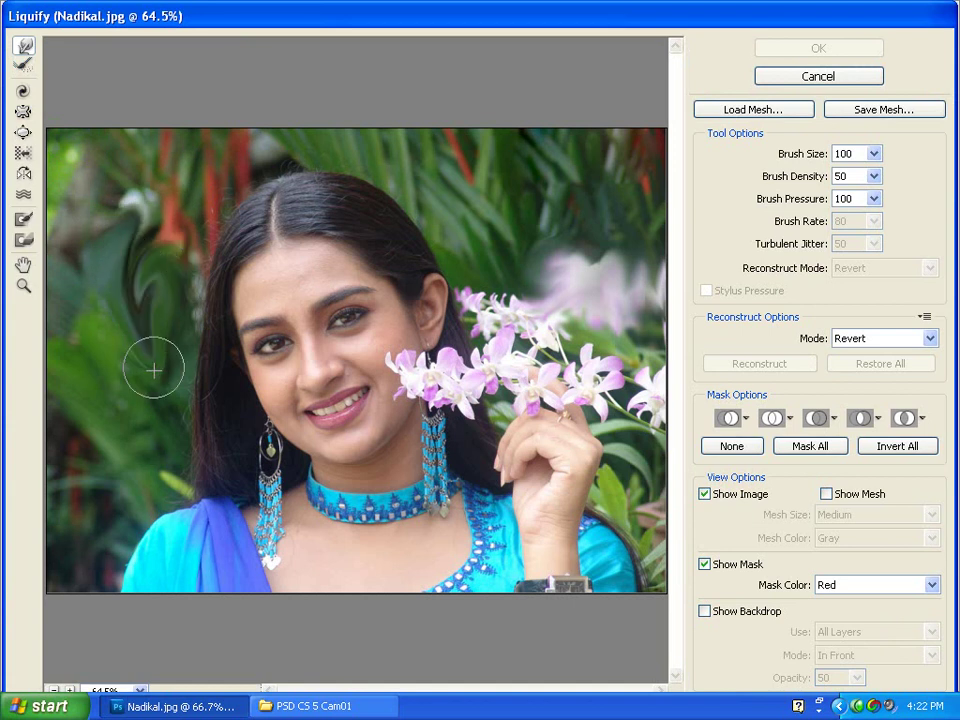
drag(609, 415, 641, 378)
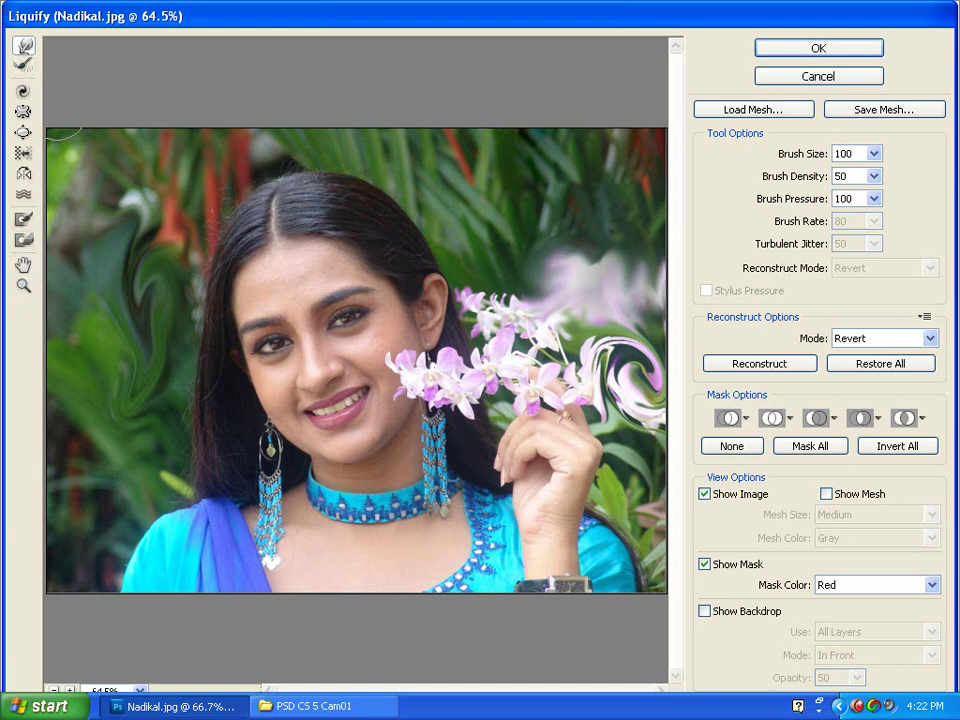
click(788, 46)
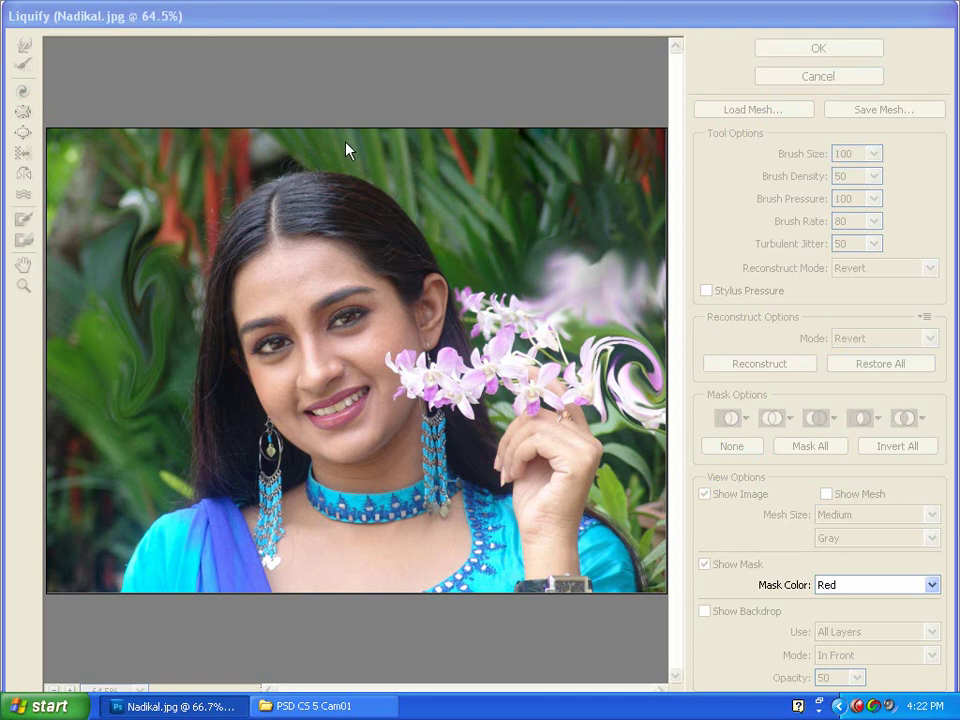
Undo Liquify, then smear the right-hand flowers using the Wet and Wet, Heavy Mix presets
key(ctrl+z)
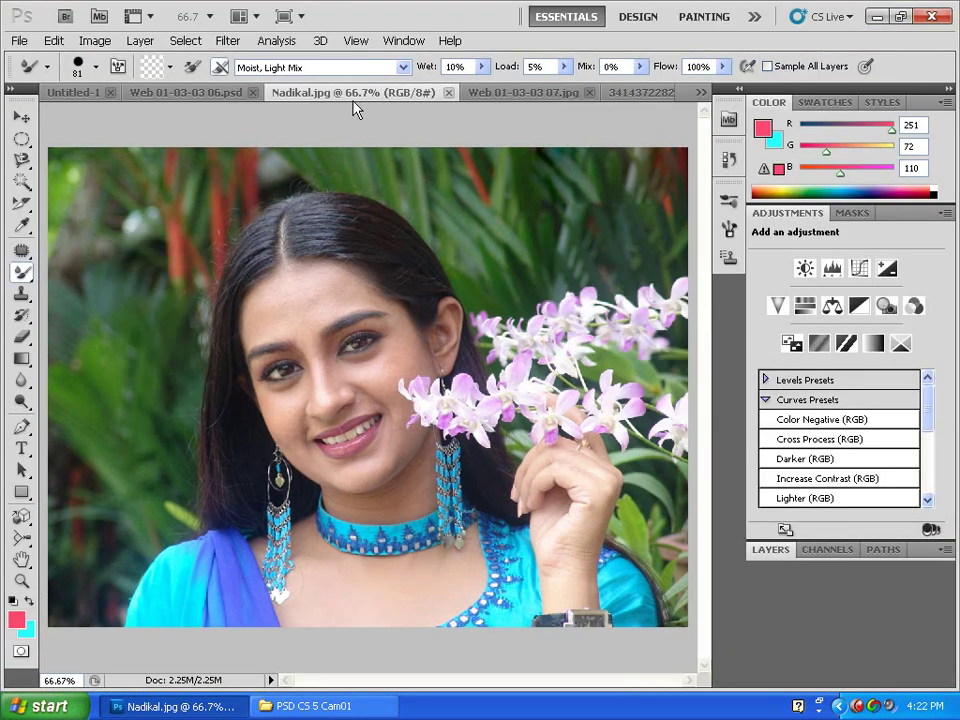
click(402, 66)
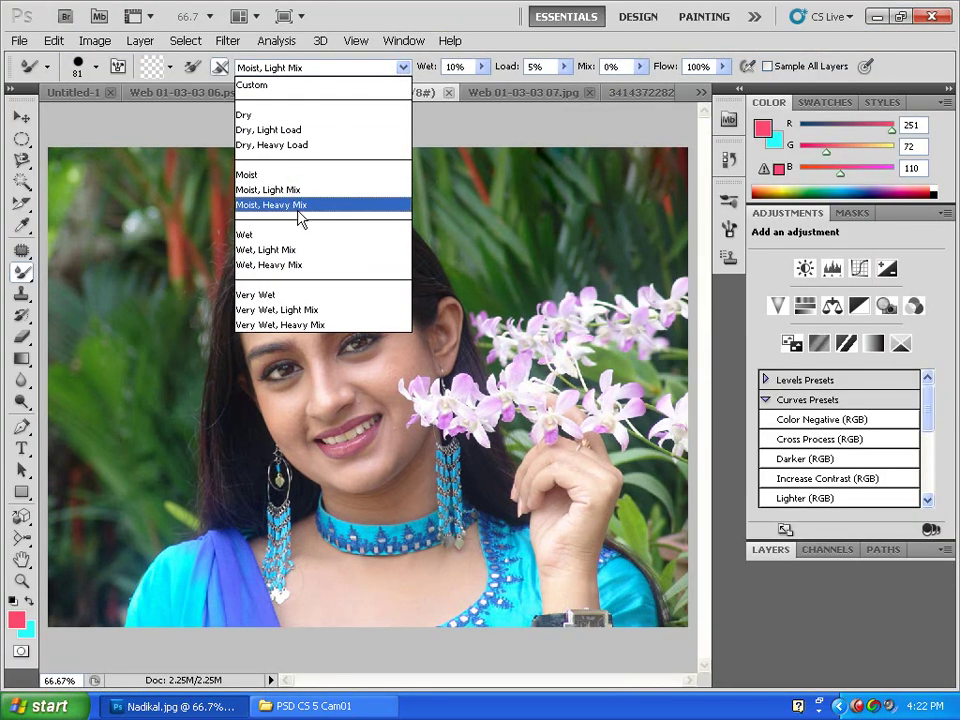
click(287, 249)
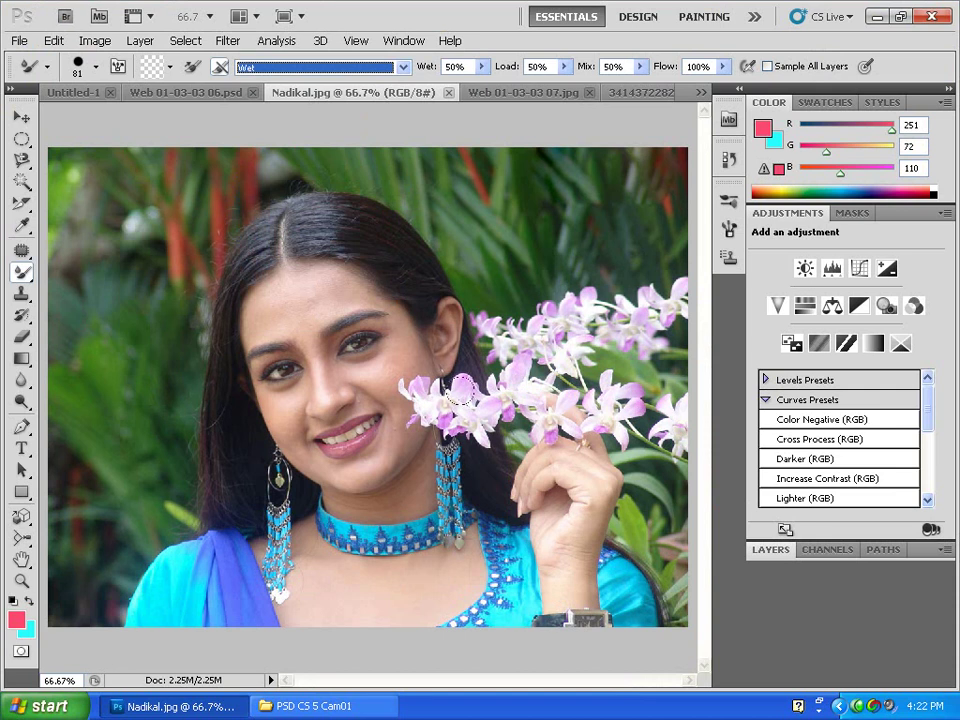
mouse_move(525, 328)
mouse_down()
mouse_move(656, 295)
mouse_move(630, 430)
mouse_up()
click(362, 67)
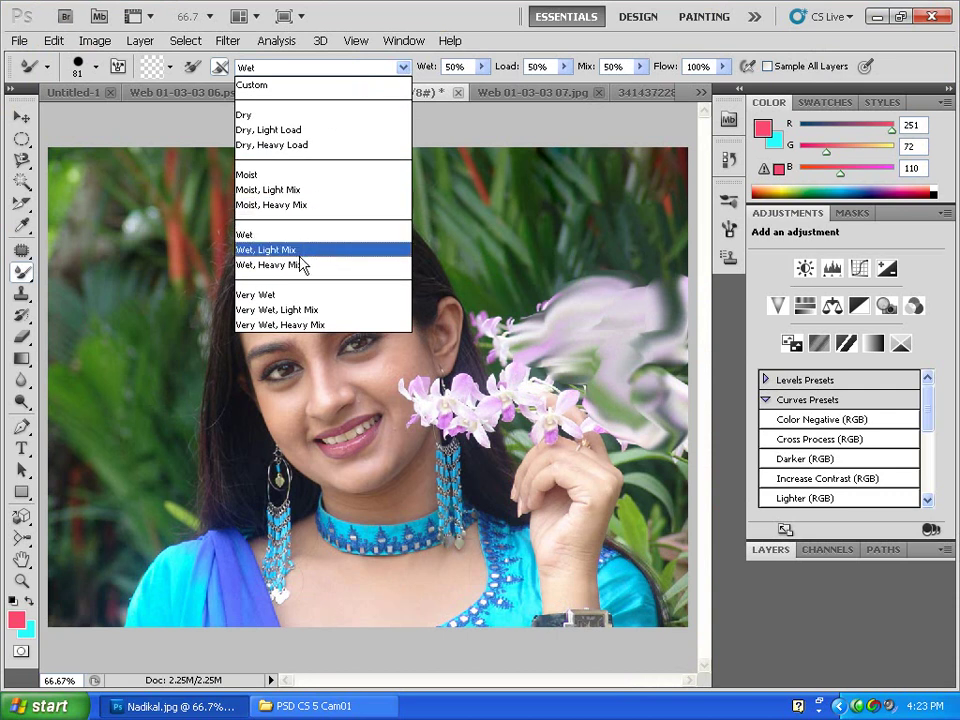
click(301, 266)
drag(575, 278, 625, 265)
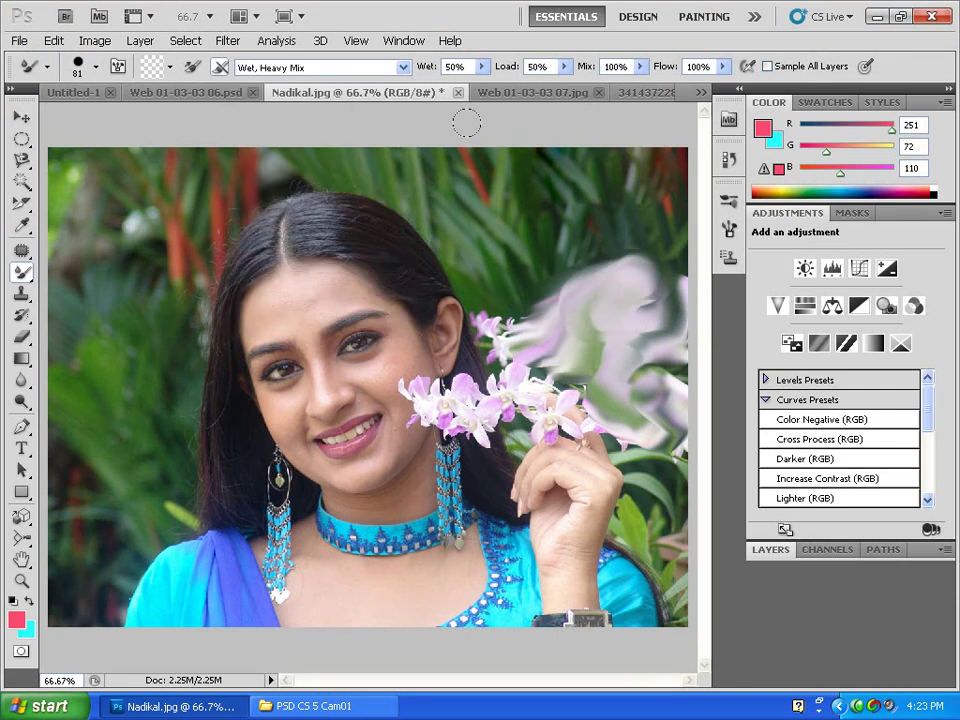
Set the brush to Very Wet, Heavy Mix with Load Solid Colors Only
click(403, 67)
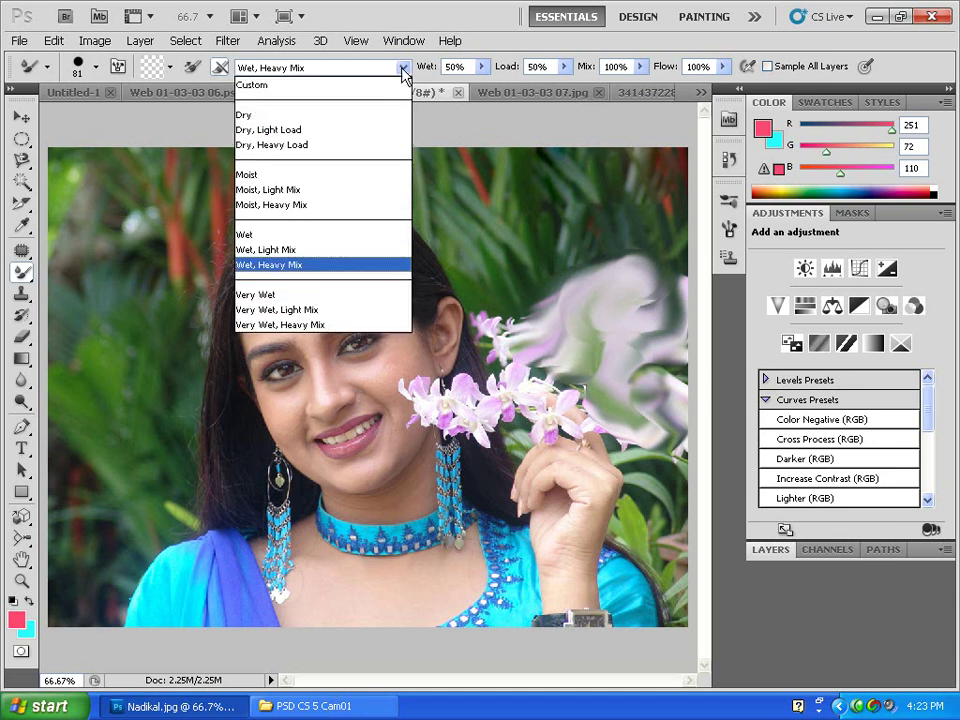
click(310, 325)
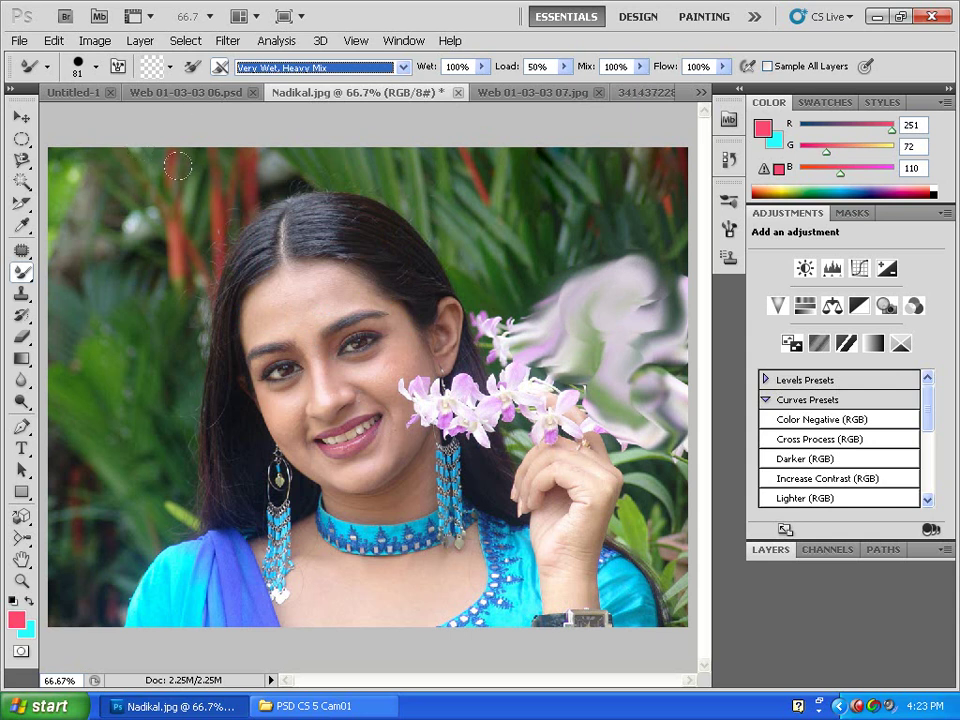
click(171, 67)
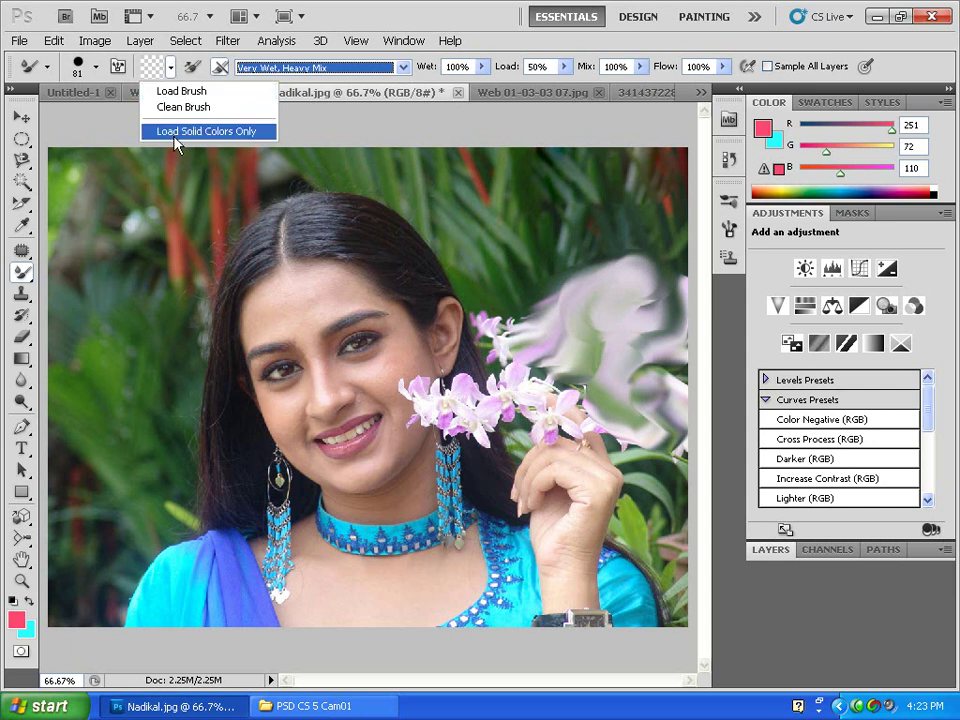
click(229, 131)
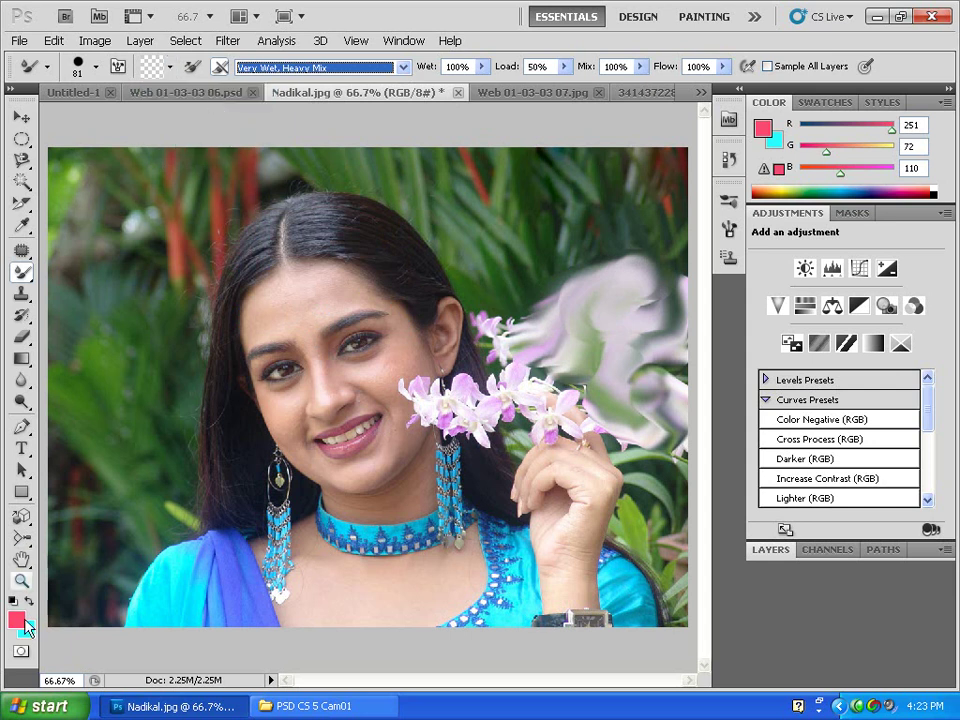
Smear two pink streaks across the left background, reloading the brush between strokes
drag(75, 255, 225, 200)
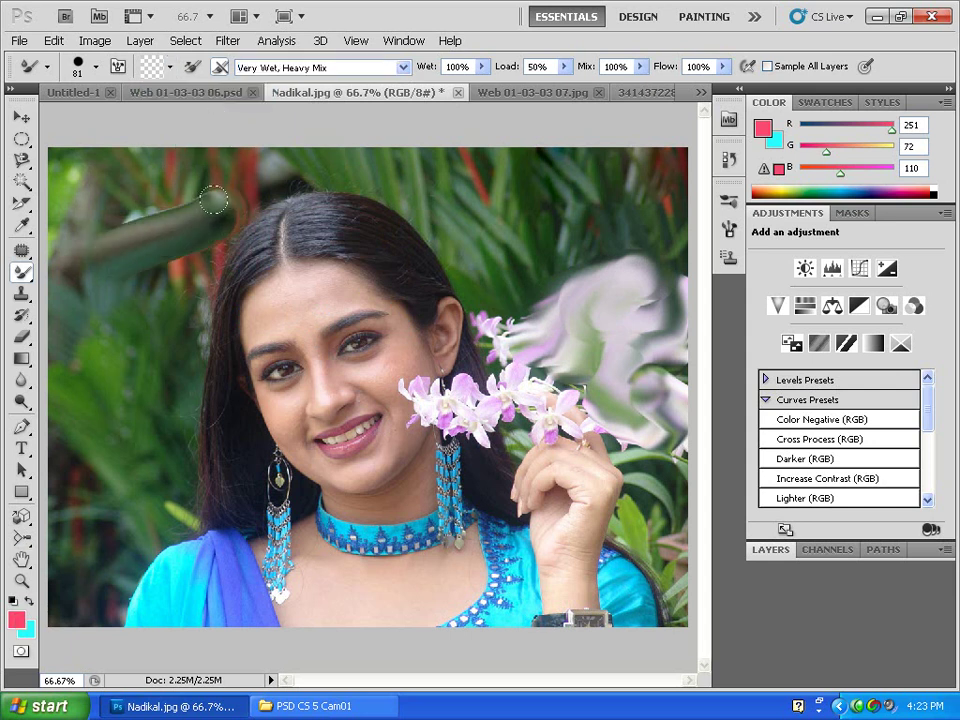
click(193, 70)
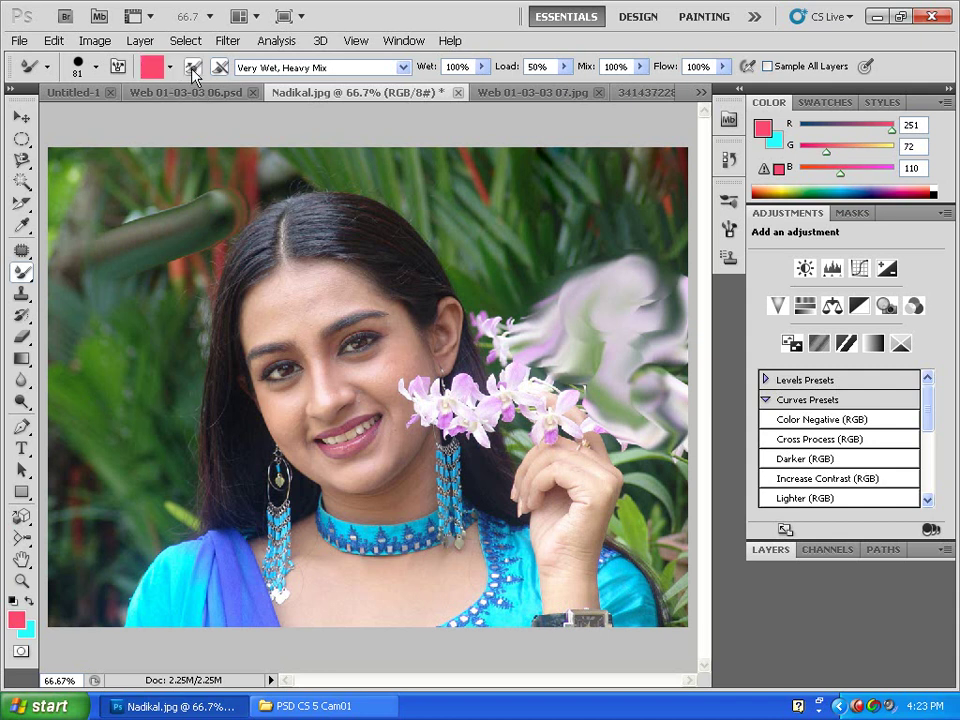
drag(100, 335, 150, 185)
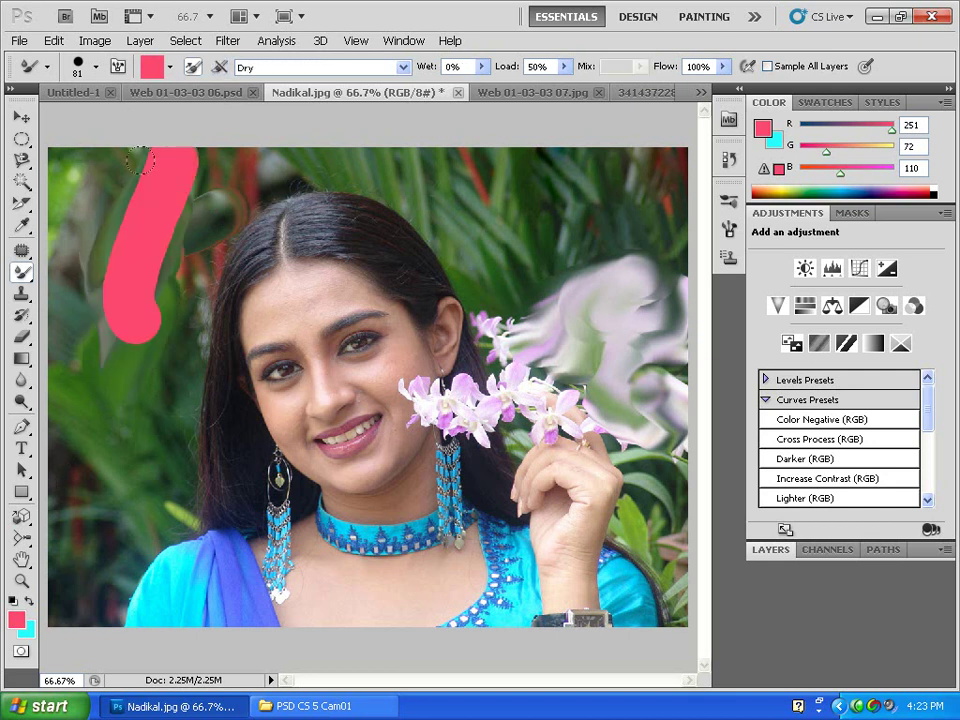
Paint a pink stroke down the left side with Dry, then blur it using Very Wet
click(265, 68)
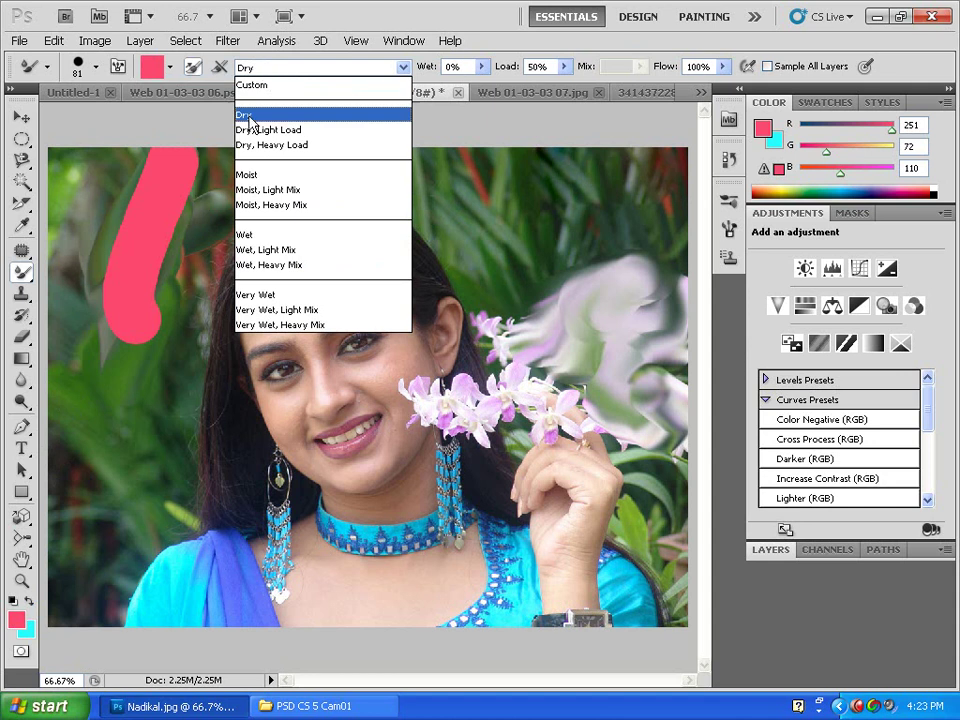
click(86, 430)
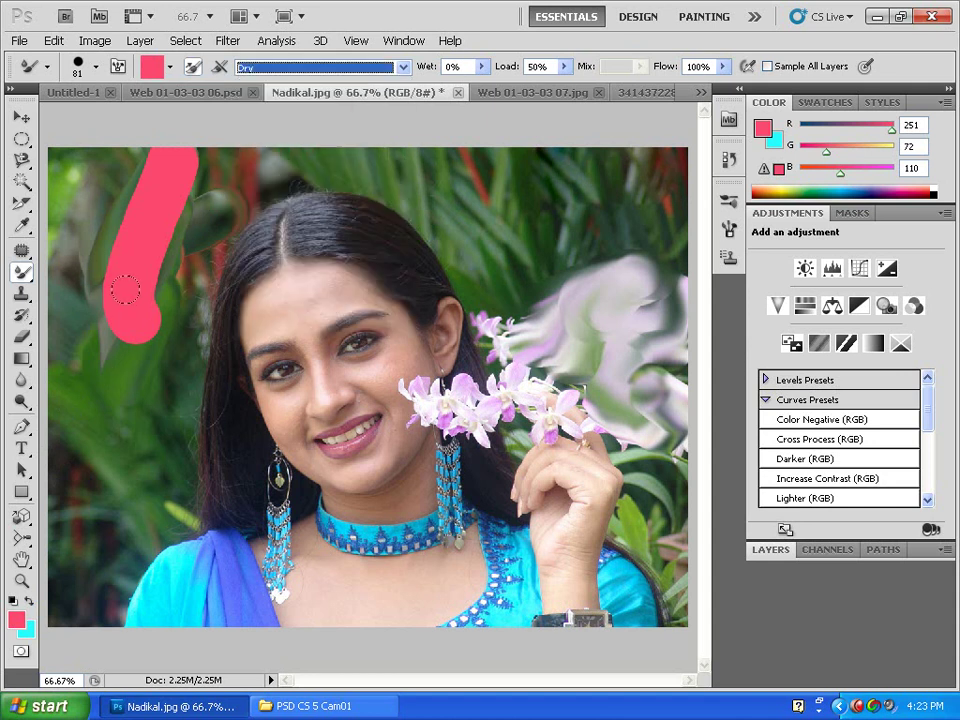
drag(125, 290, 137, 440)
click(274, 70)
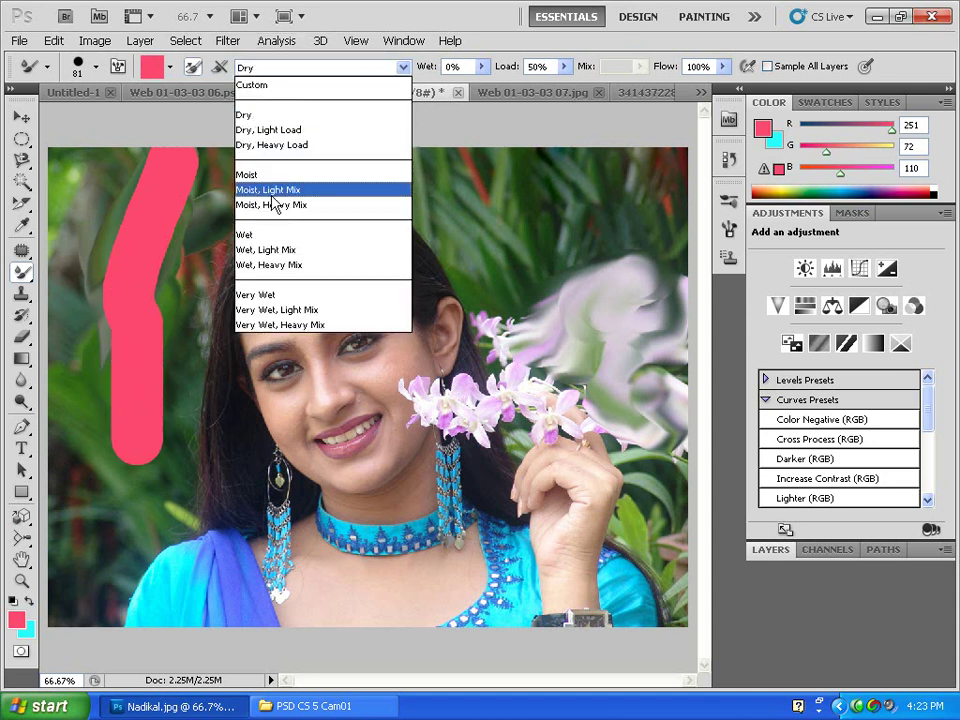
click(250, 295)
mouse_move(86, 190)
mouse_down()
mouse_move(90, 355)
mouse_move(162, 357)
mouse_move(135, 185)
mouse_move(150, 230)
mouse_up()
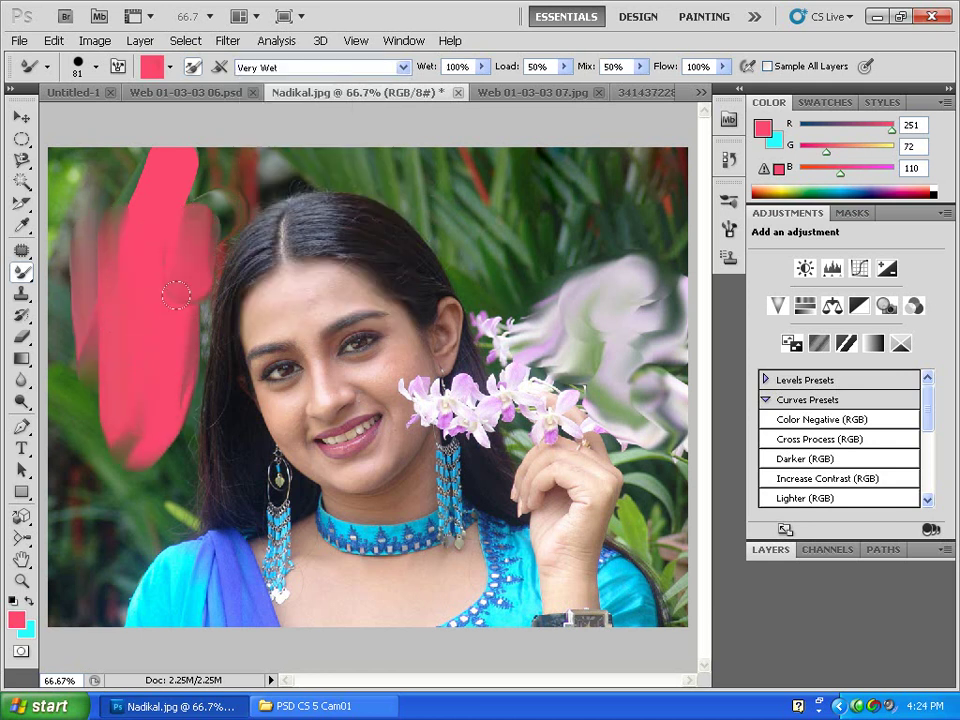
Smear cyan over the left pink stroke, then revert the photo with F12
click(30, 601)
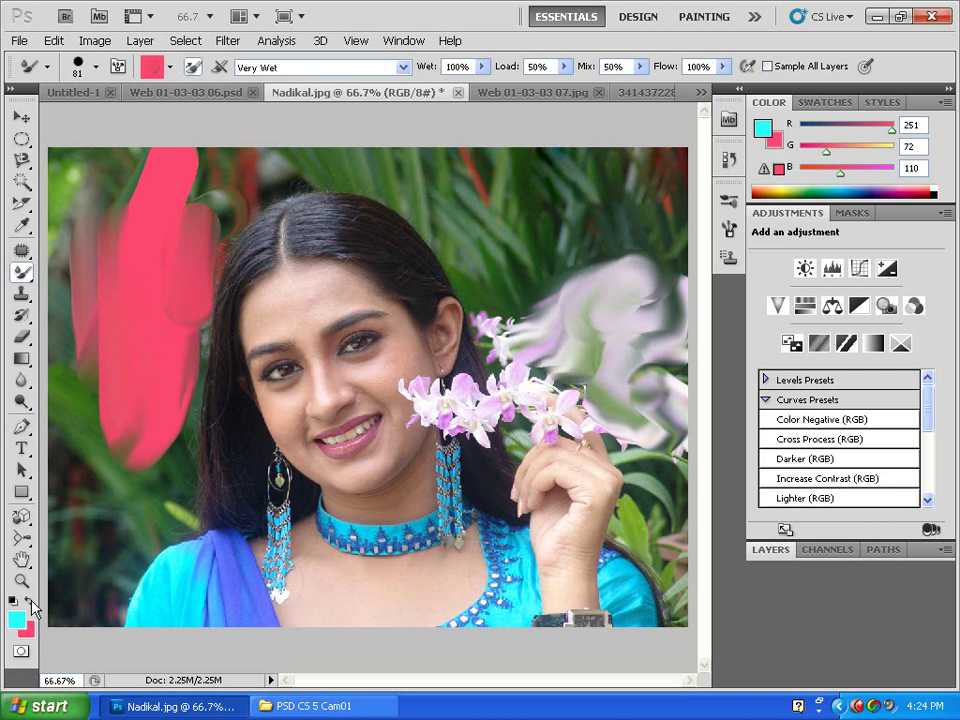
mouse_move(88, 478)
mouse_down()
mouse_move(82, 346)
mouse_move(167, 410)
mouse_move(107, 617)
mouse_up()
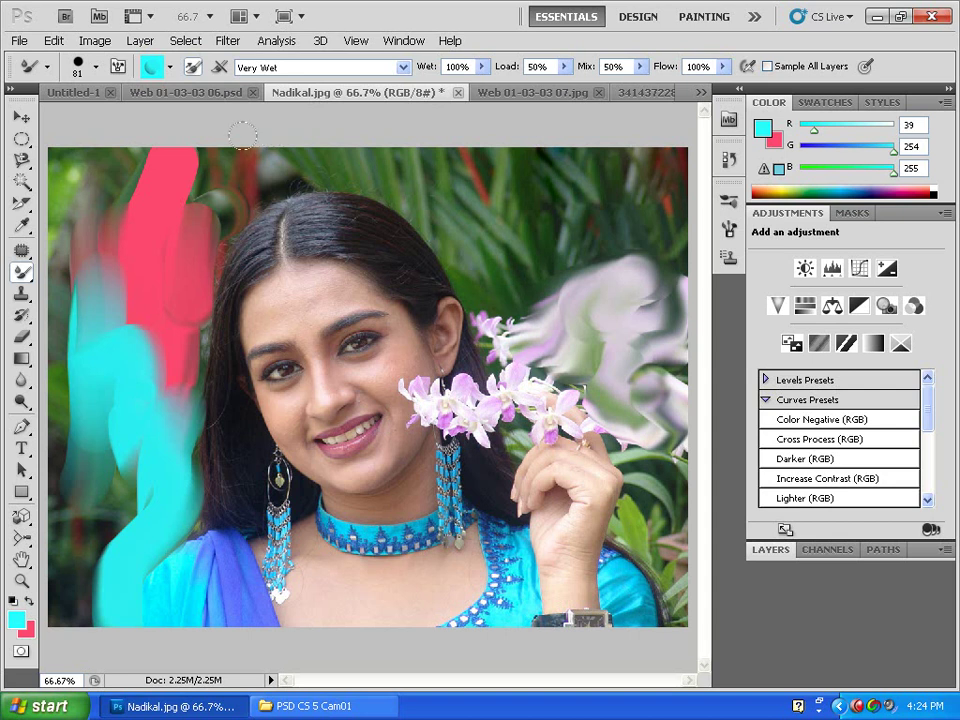
key(F12)
Choose the 36 bristle tip at 131 px and paint a wide cyan stroke down the left edge
click(78, 66)
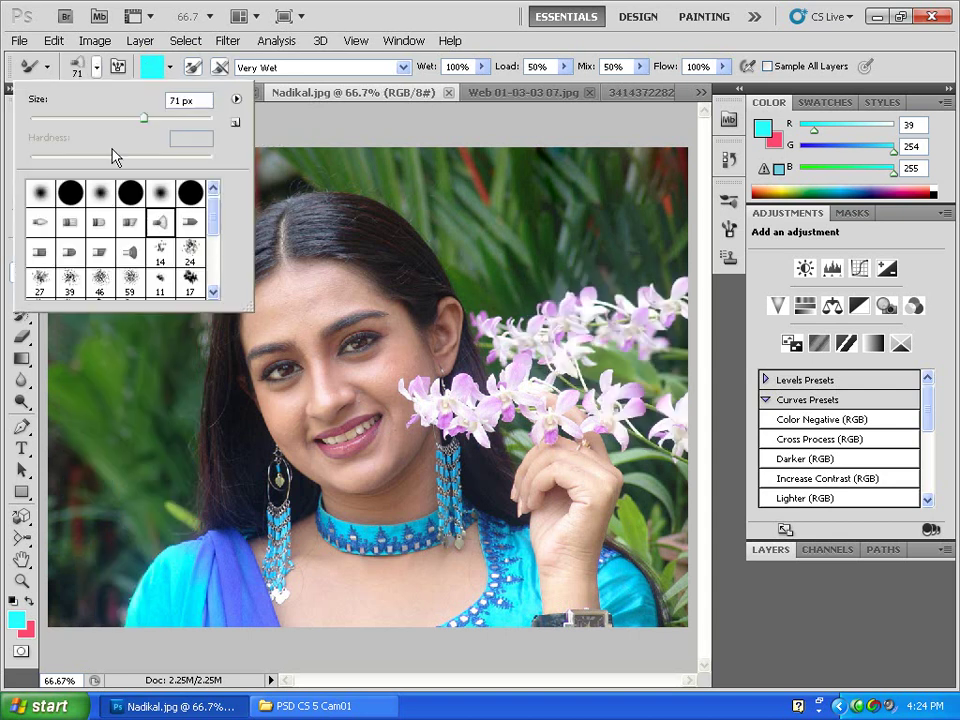
drag(213, 199, 212, 248)
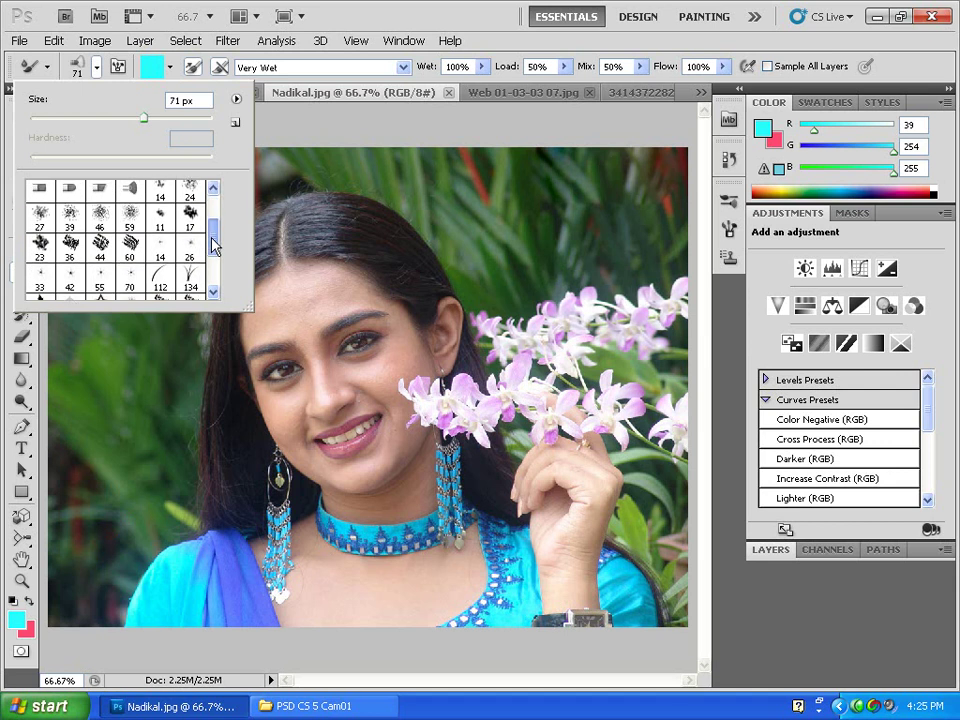
click(78, 236)
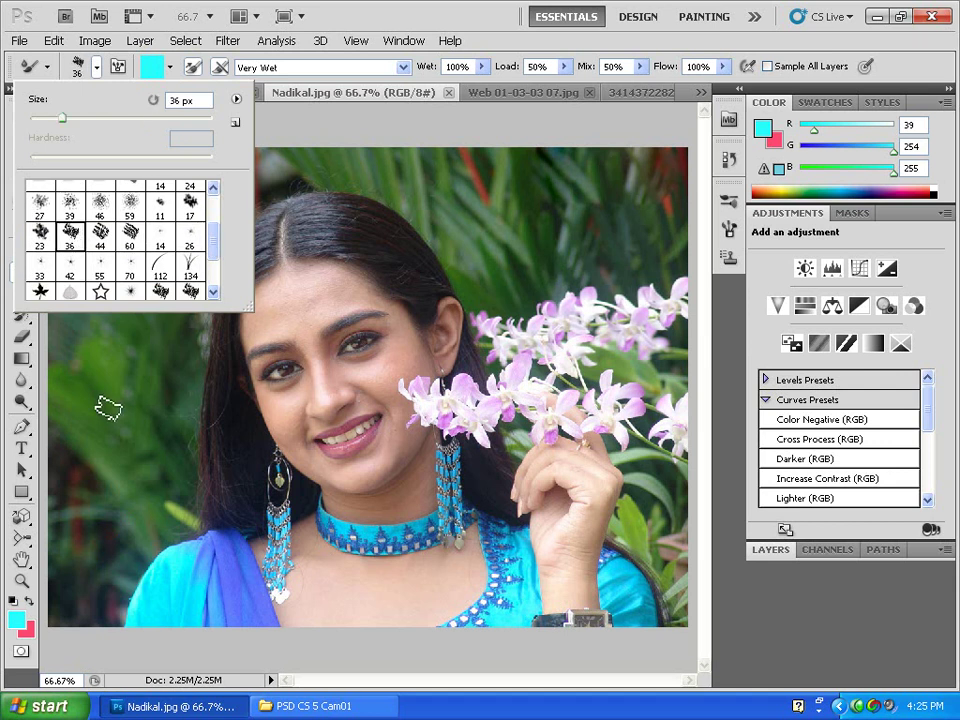
key(Return)
right_click(150, 335)
drag(220, 380, 279, 377)
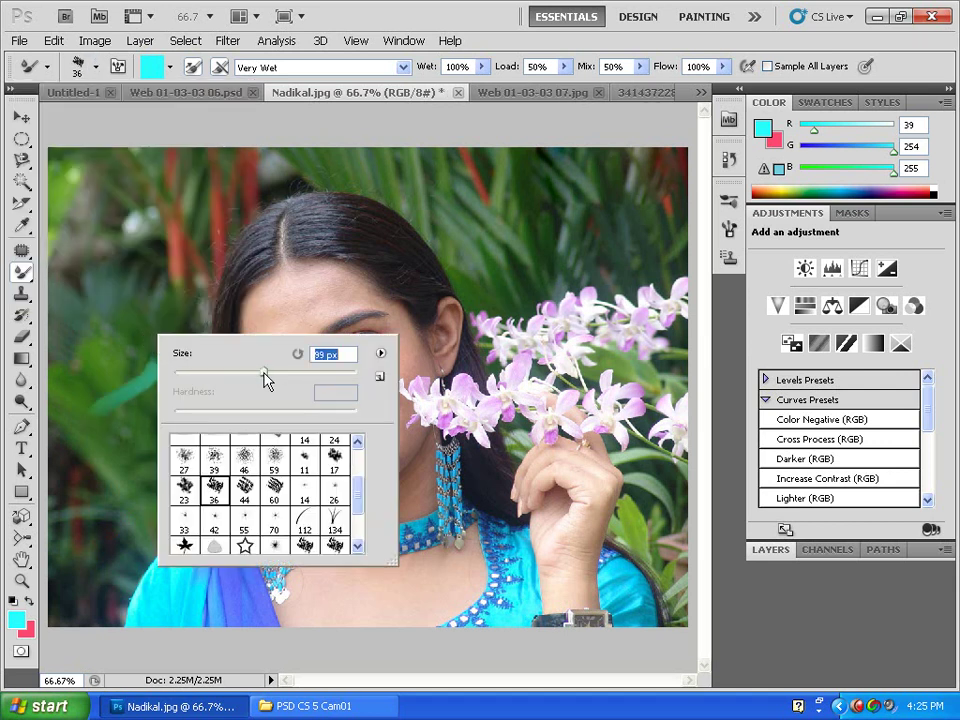
key(Return)
mouse_move(70, 160)
mouse_down()
mouse_move(60, 560)
mouse_move(54, 332)
mouse_move(81, 446)
mouse_move(167, 626)
mouse_move(133, 481)
mouse_move(120, 321)
mouse_move(133, 386)
mouse_up()
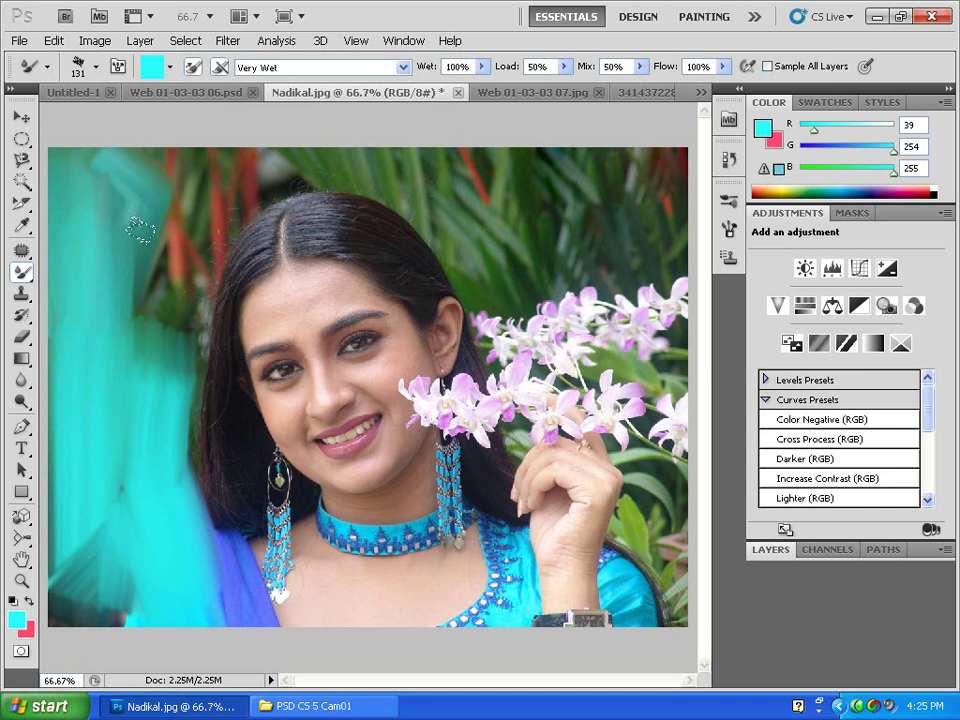